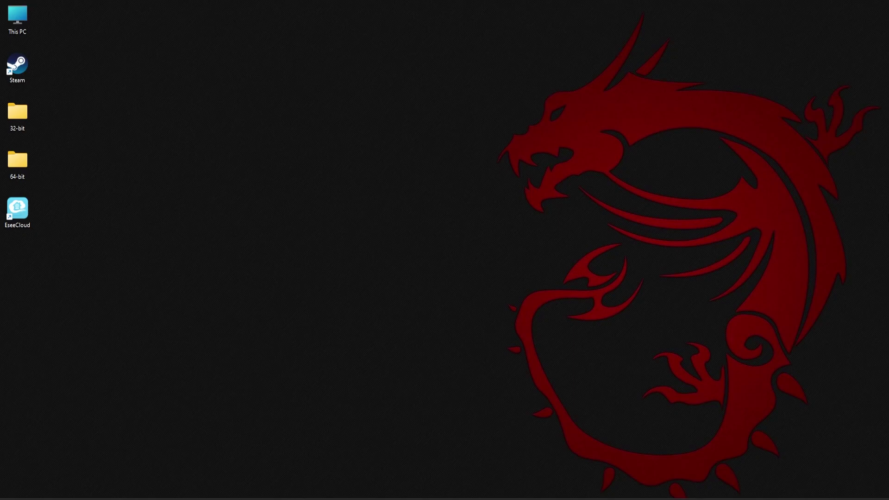
Launch EseeCloud from the desktop to reveal the missing mfc100u.dll error.
{"action": "double_click", "coordinate": [17, 210]}
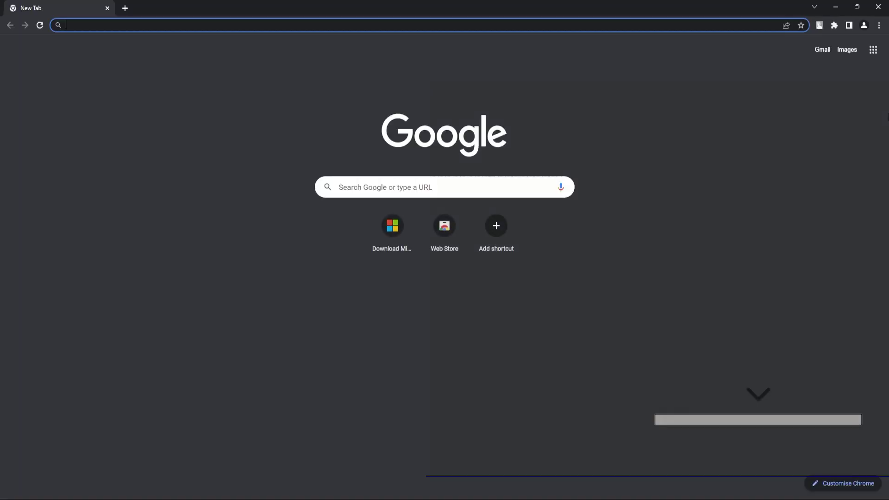
Load the Visual C++ 2010 MFC update page and select vcredist_x86.exe and vcredist_x64.exe (18.4 MB).
{"action": "type", "text": "microsoft.com/en-us/download/details.aspx?id=26999"}
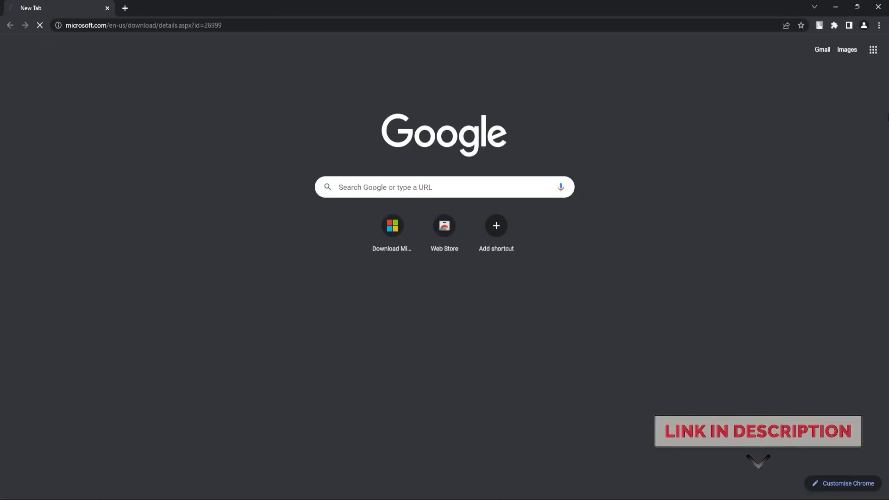
{"action": "key", "text": "Return"}
{"action": "scroll", "coordinate": [745, 299], "scroll_direction": "down", "scroll_amount": 5}
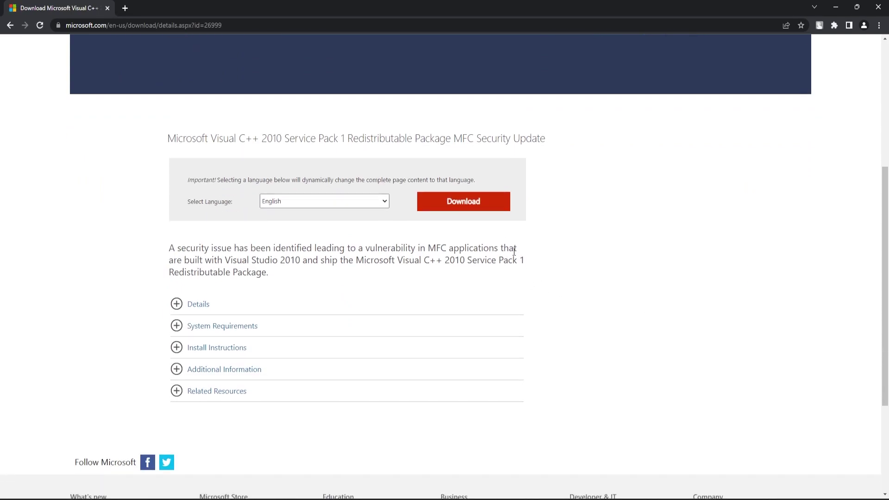
{"action": "left_click", "coordinate": [472, 205]}
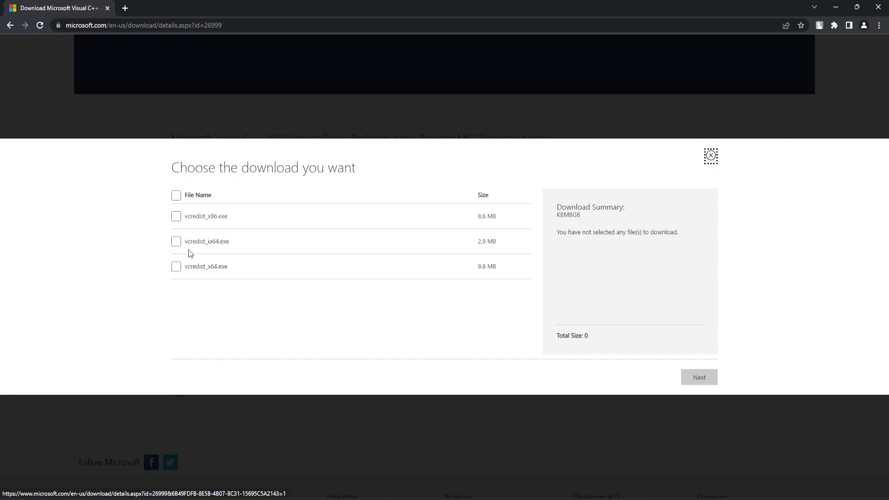
{"action": "left_click", "coordinate": [177, 216]}
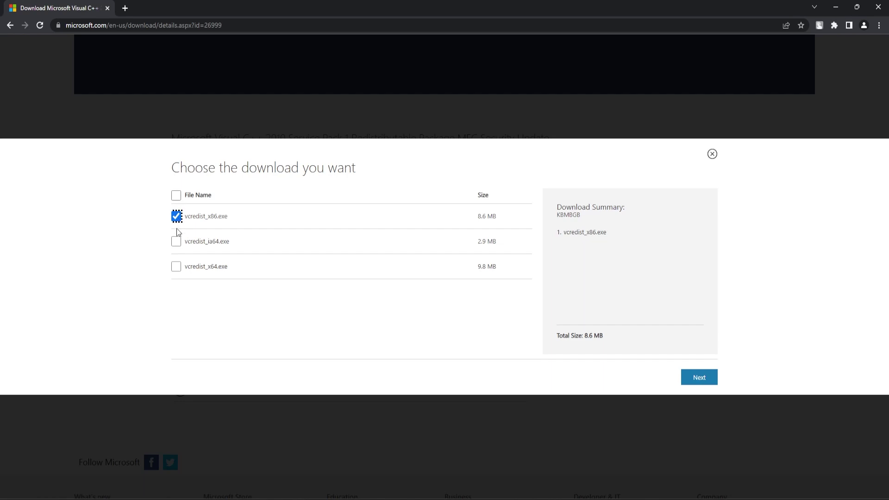
{"action": "left_click", "coordinate": [176, 267]}
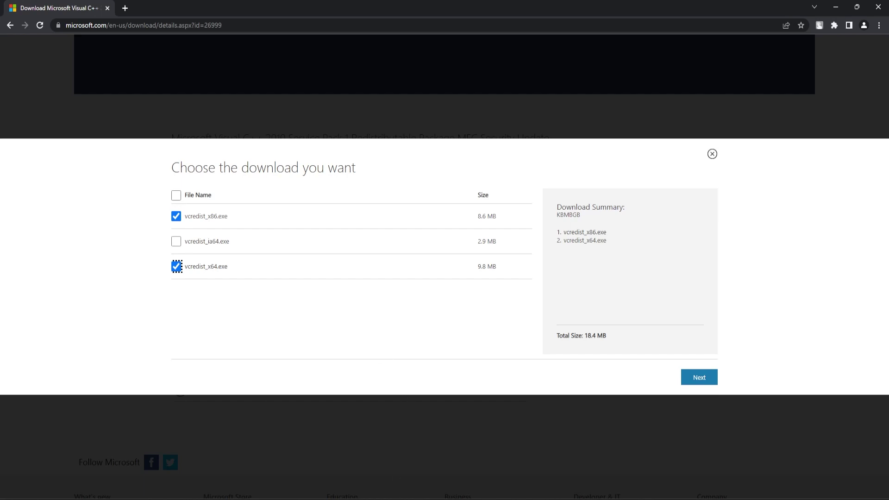
{"action": "left_click", "coordinate": [394, 490]}
{"action": "type", "text": "settings"}
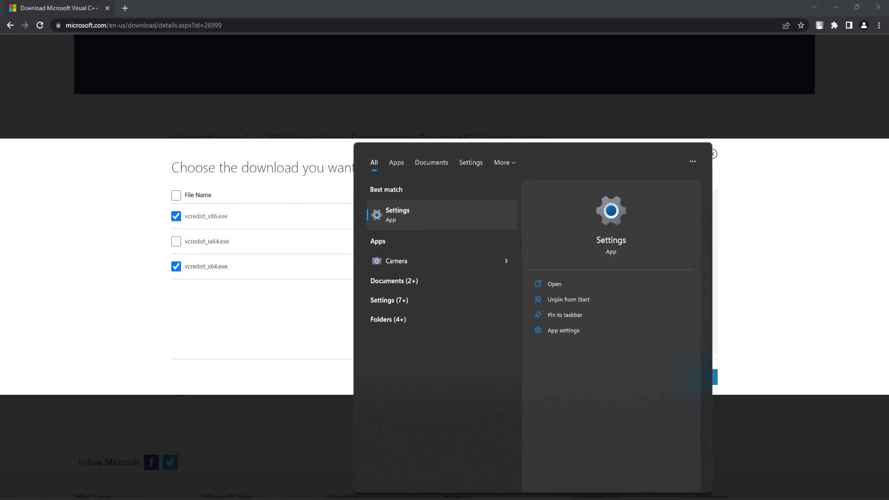
{"action": "left_click", "coordinate": [406, 222]}
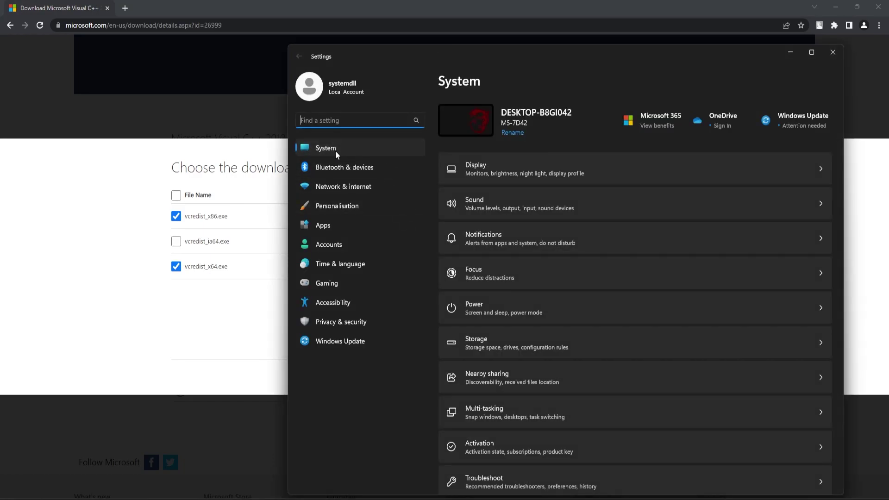
{"action": "scroll", "coordinate": [643, 264], "scroll_direction": "down", "scroll_amount": 5}
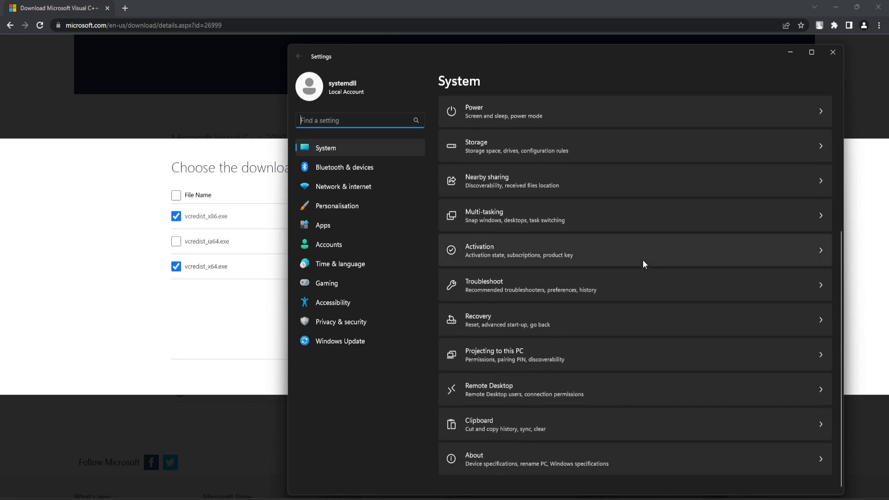
{"action": "left_click", "coordinate": [505, 460]}
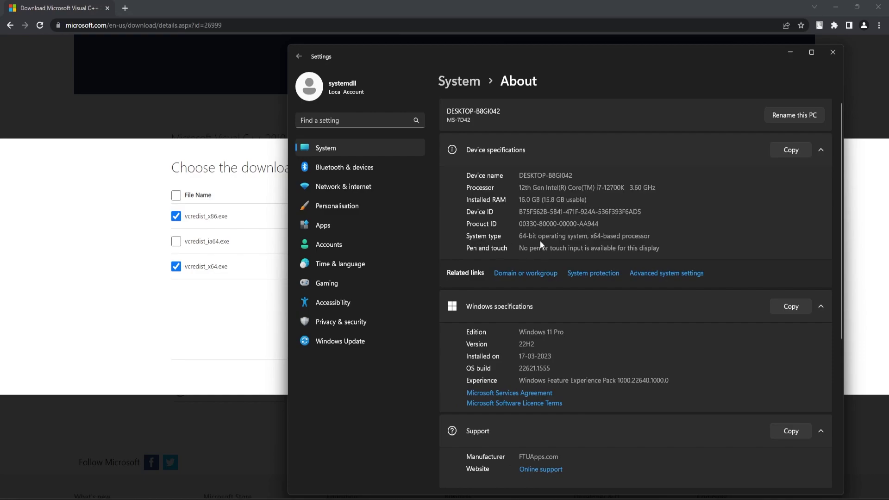
{"action": "left_click", "coordinate": [833, 52]}
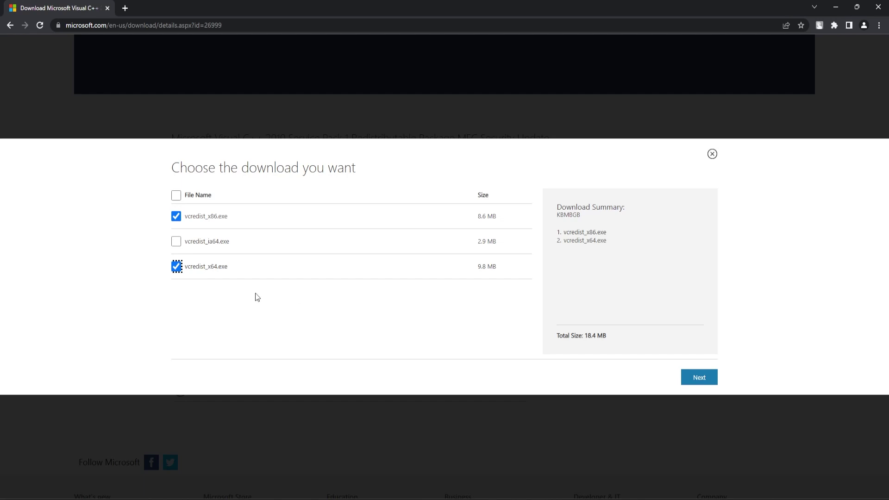
Save vcredist_x86.exe and vcredist_x64.exe to Downloads, then bring up the download item's options.
{"action": "left_click", "coordinate": [712, 378]}
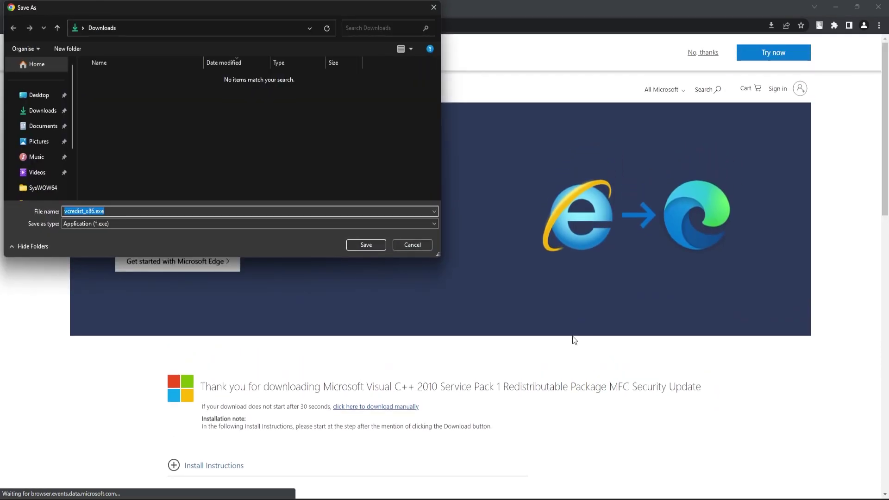
{"action": "left_click", "coordinate": [376, 244]}
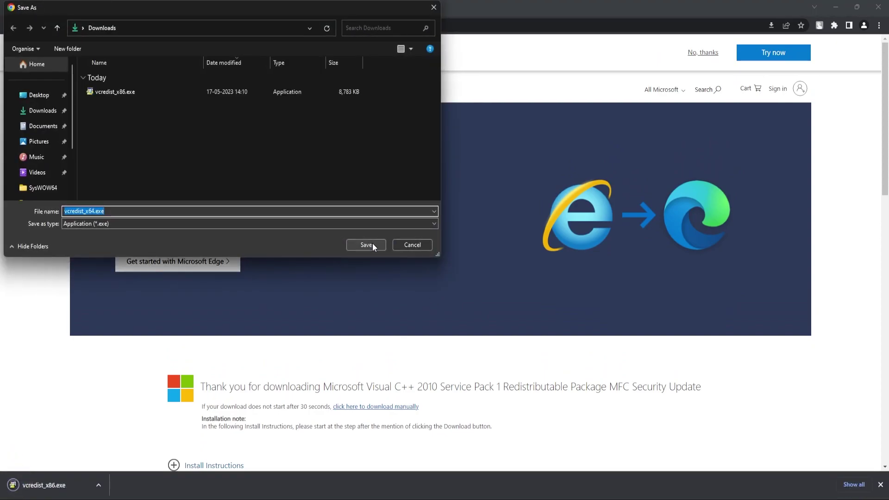
{"action": "left_click", "coordinate": [372, 243]}
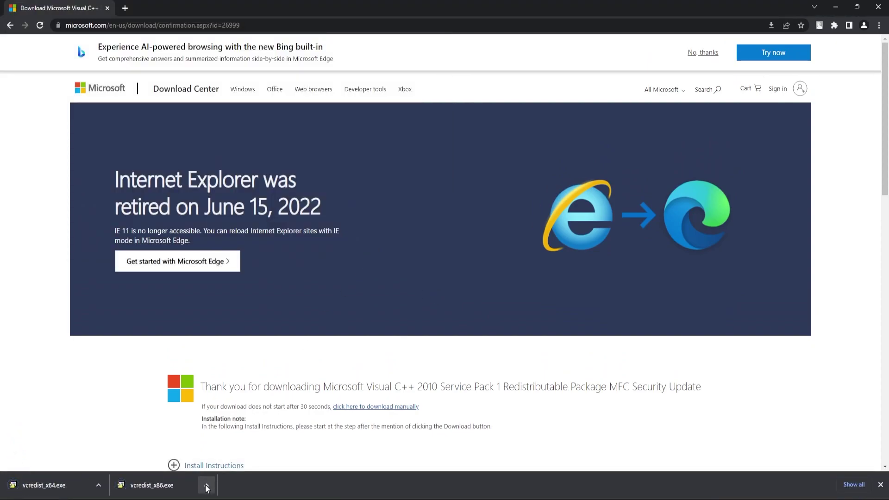
{"action": "left_click", "coordinate": [207, 486]}
Run vcredist_x64.exe as administrator, accept the license, and complete the x64 installation.
{"action": "left_click", "coordinate": [228, 453]}
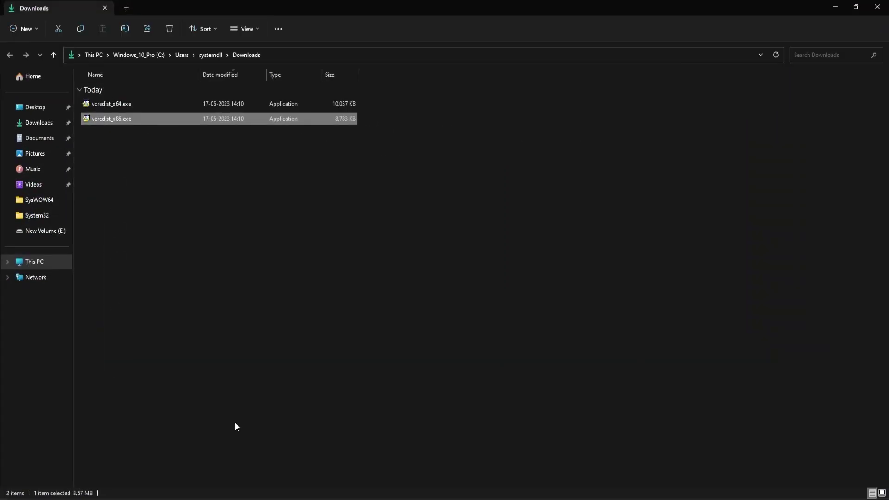
{"action": "left_click", "coordinate": [148, 178]}
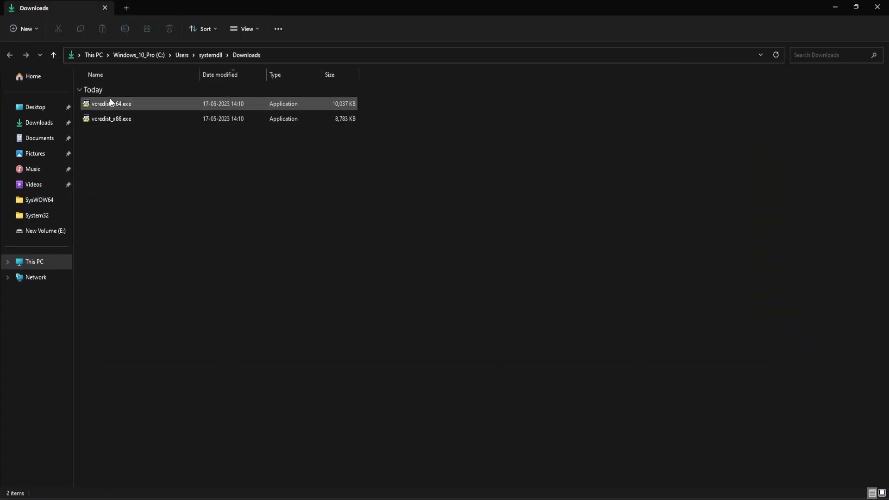
{"action": "right_click", "coordinate": [109, 102]}
{"action": "left_click", "coordinate": [134, 149]}
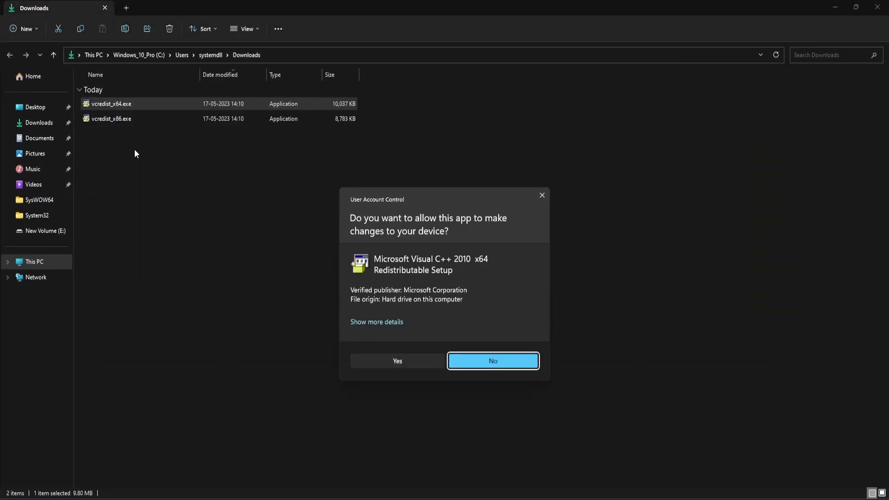
{"action": "left_click", "coordinate": [377, 360]}
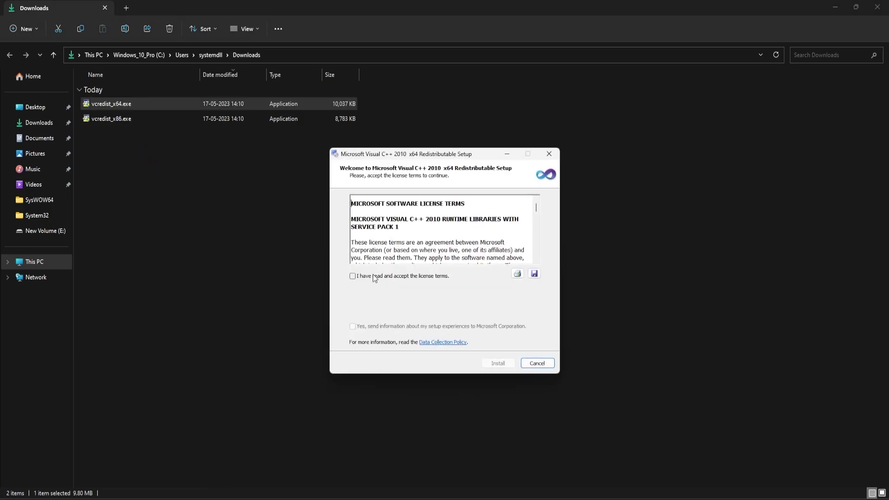
{"action": "left_click", "coordinate": [374, 277]}
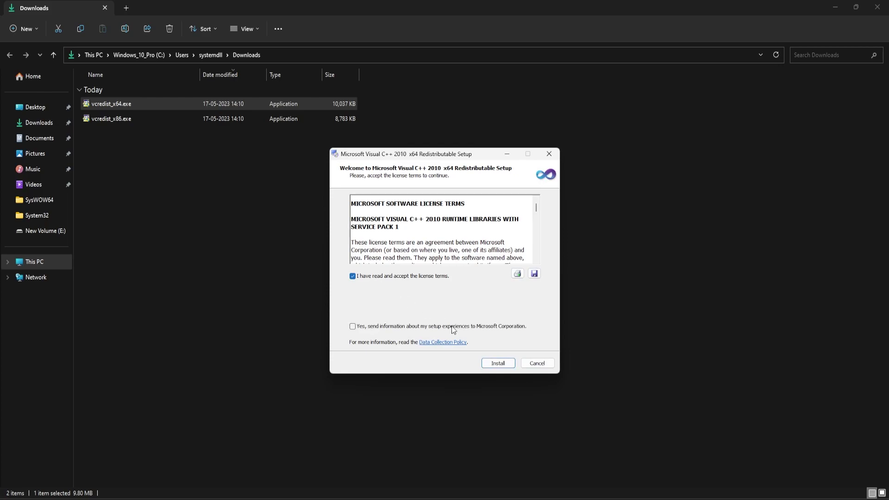
{"action": "left_click", "coordinate": [499, 363]}
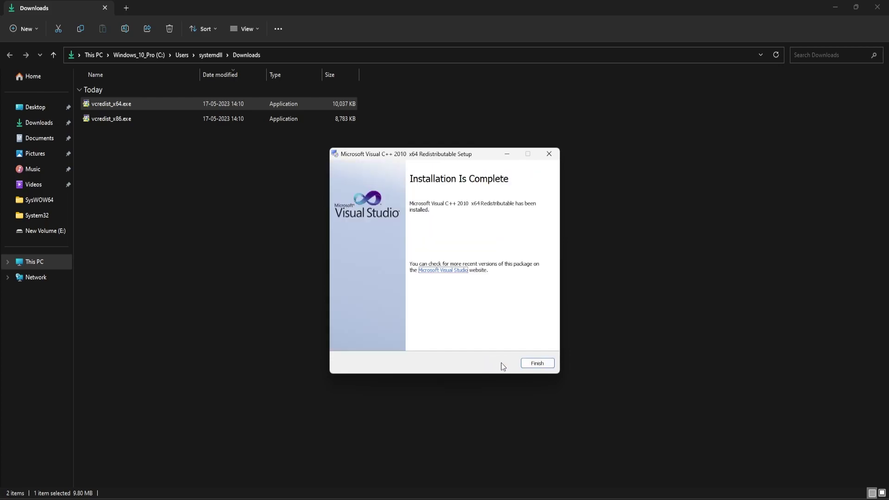
{"action": "left_click", "coordinate": [530, 363]}
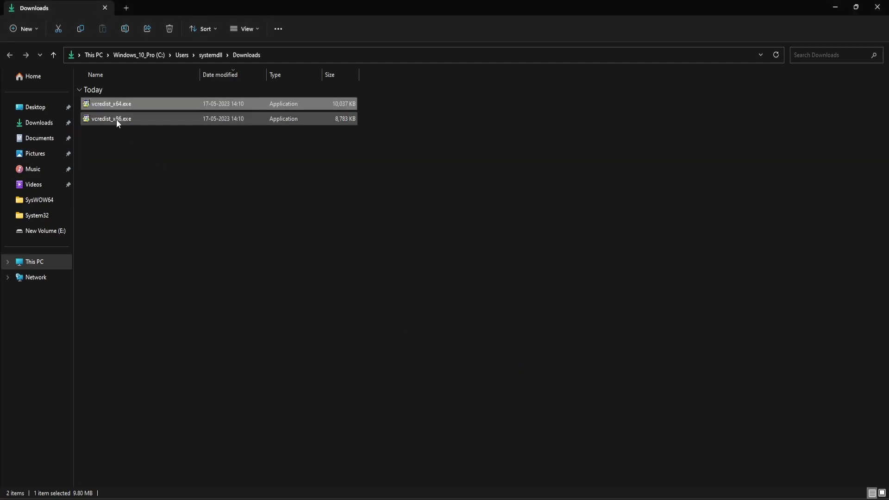
Run vcredist_x86.exe as administrator, accept the license, and complete the x86 installation.
{"action": "right_click", "coordinate": [116, 119]}
{"action": "left_click", "coordinate": [157, 167]}
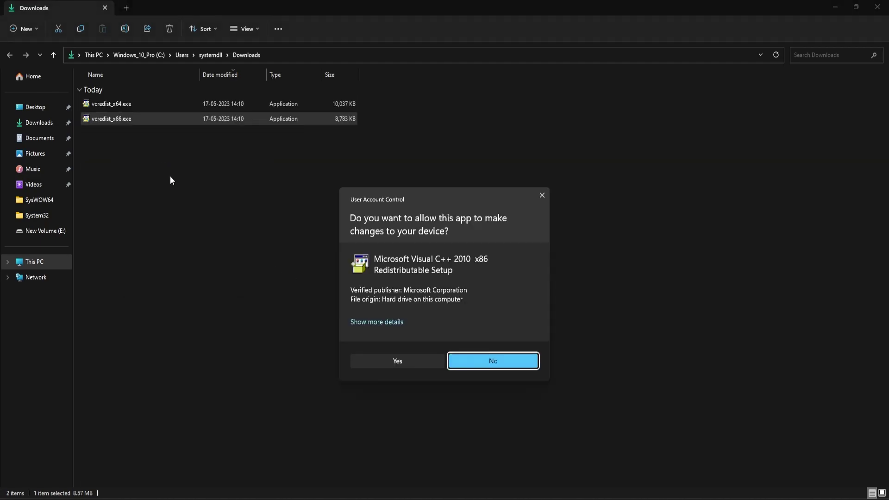
{"action": "left_click", "coordinate": [398, 361]}
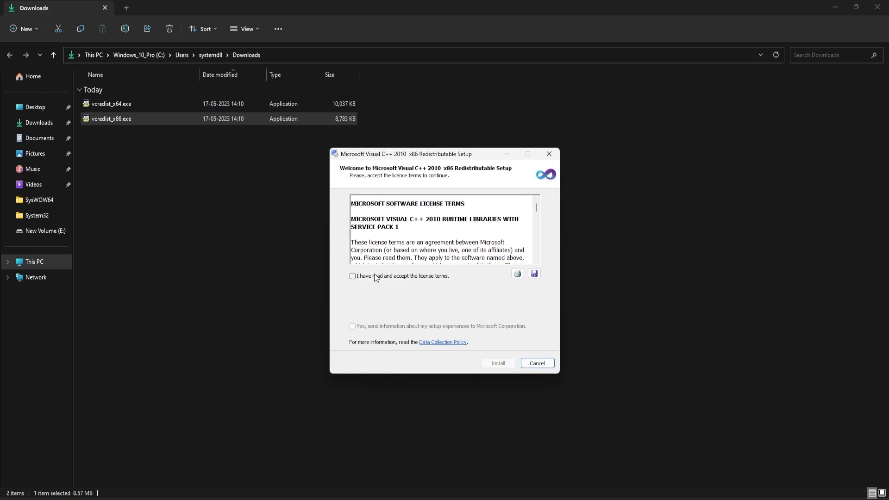
{"action": "left_click", "coordinate": [375, 277]}
{"action": "left_click", "coordinate": [497, 365]}
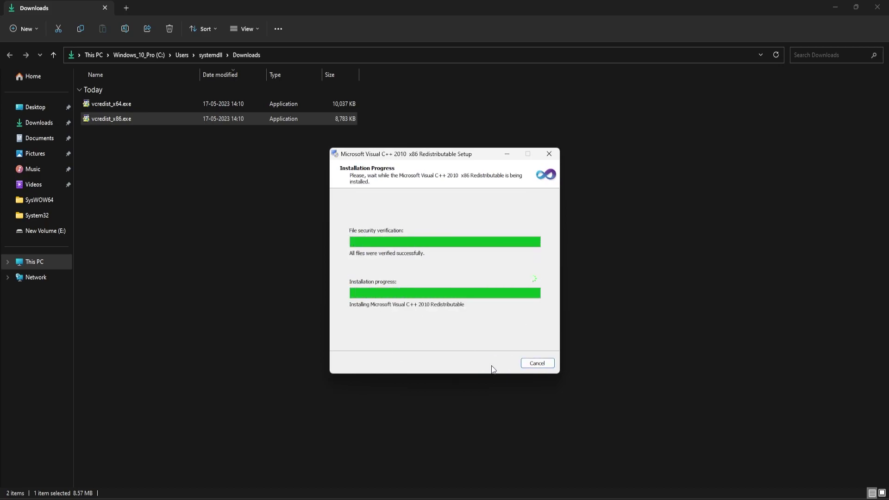
{"action": "left_click", "coordinate": [535, 364]}
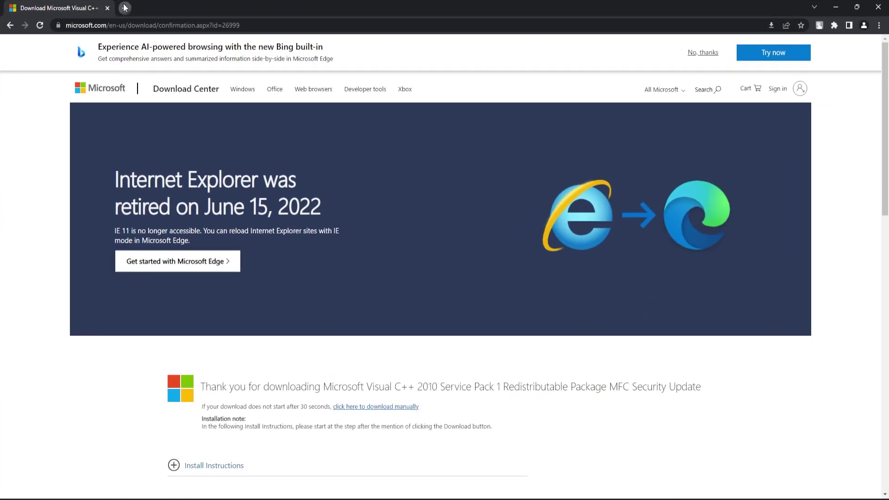
Open the SystemDLL MFC100U.DLL page in a new tab and save the 64-bit 10.0.40219.473 zip.
{"action": "left_click", "coordinate": [125, 8]}
{"action": "type", "text": "https://systemdll.com/dll/mfc100u-dll"}
{"action": "key", "text": "Return"}
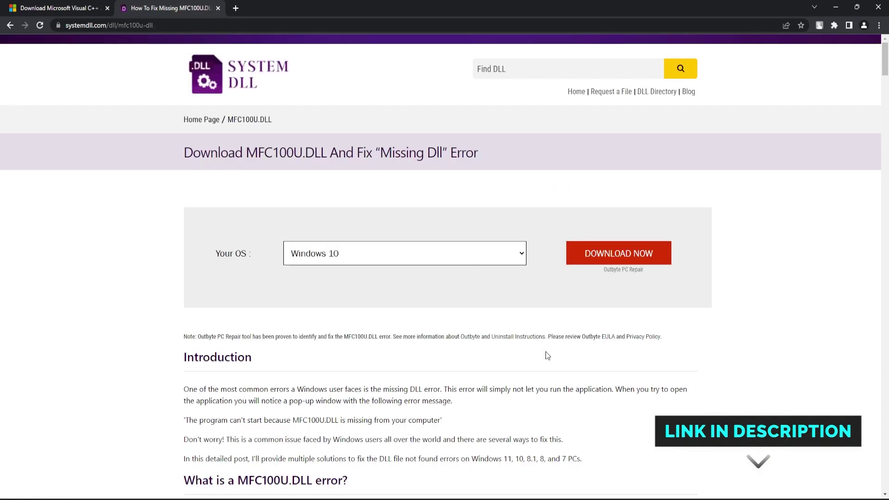
{"action": "scroll", "coordinate": [546, 352], "scroll_direction": "down", "scroll_amount": 14}
{"action": "scroll", "coordinate": [590, 318], "scroll_direction": "down", "scroll_amount": 10}
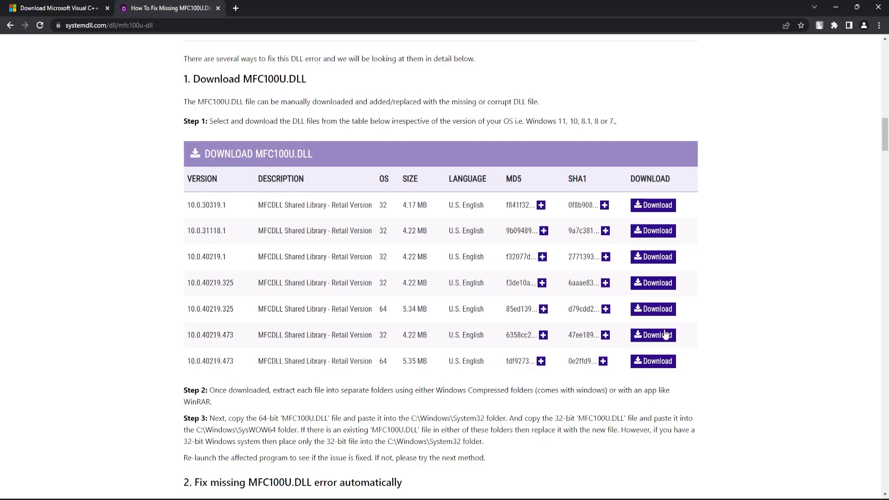
{"action": "left_click", "coordinate": [660, 363]}
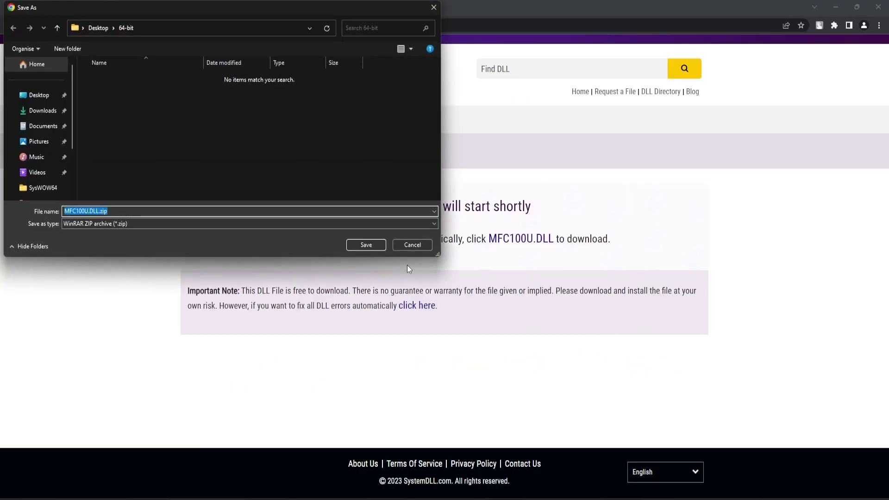
{"action": "left_click", "coordinate": [366, 245]}
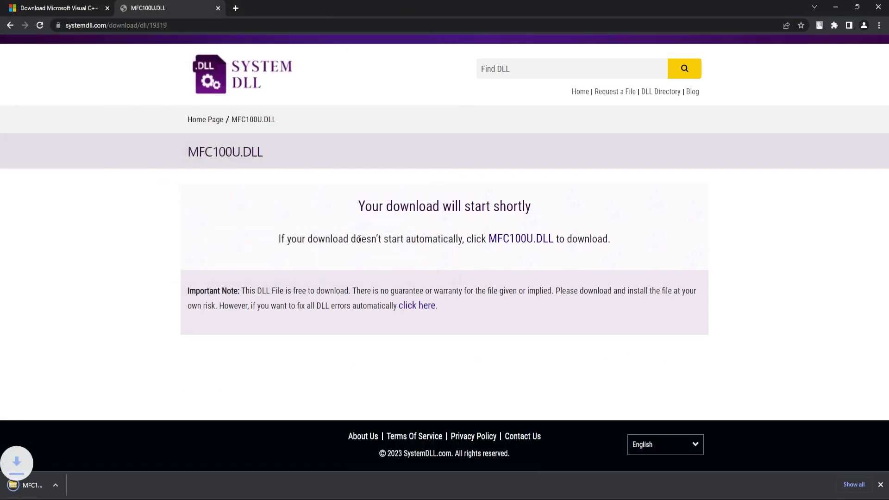
Download the 32-bit MFC100U.DLL zip into the Desktop's 32-bit folder.
{"action": "left_click", "coordinate": [11, 26]}
{"action": "left_click", "coordinate": [653, 335]}
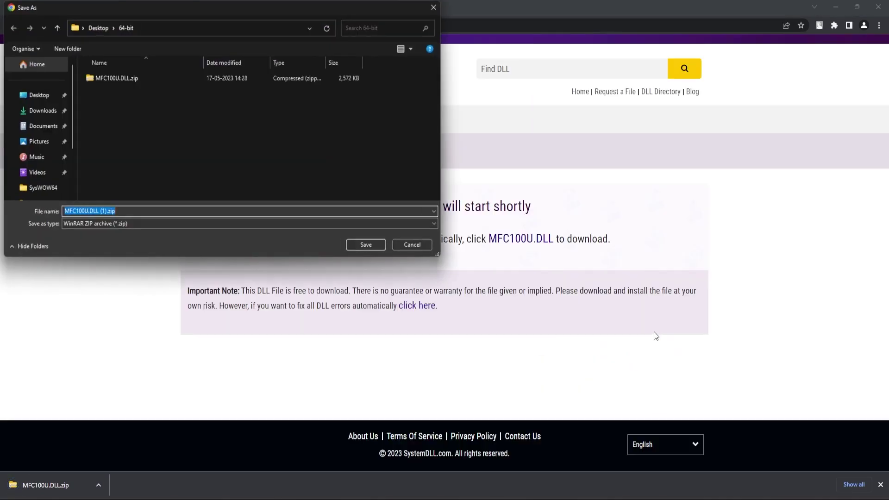
{"action": "left_click", "coordinate": [97, 28]}
{"action": "double_click", "coordinate": [107, 82]}
{"action": "left_click", "coordinate": [364, 243]}
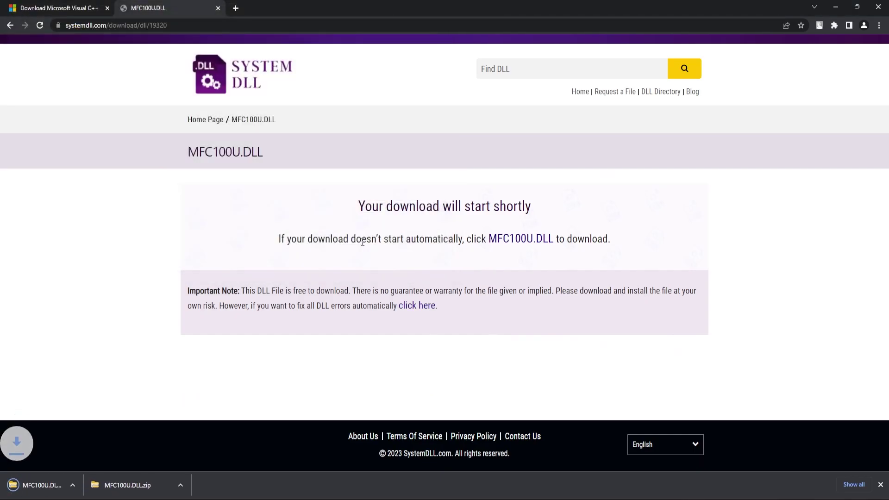
Extract the 32-bit MFC100U.DLL zip and place its folder window on the right.
{"action": "left_click", "coordinate": [836, 7]}
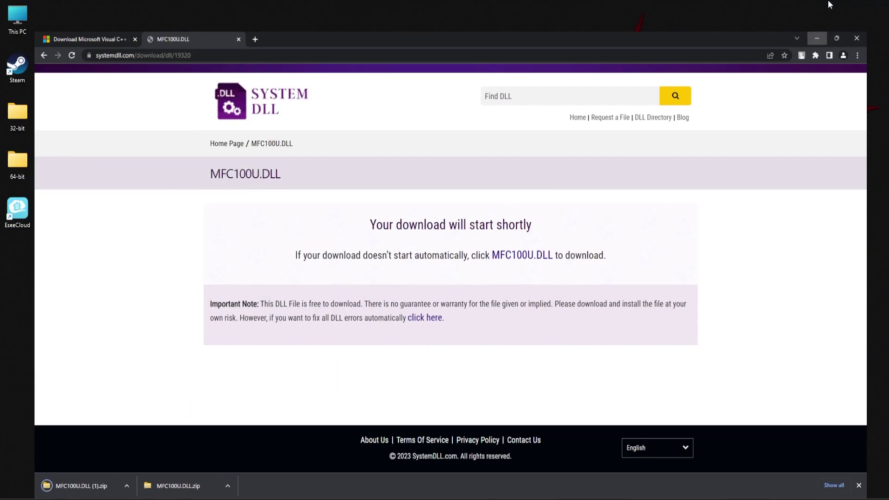
{"action": "double_click", "coordinate": [23, 116]}
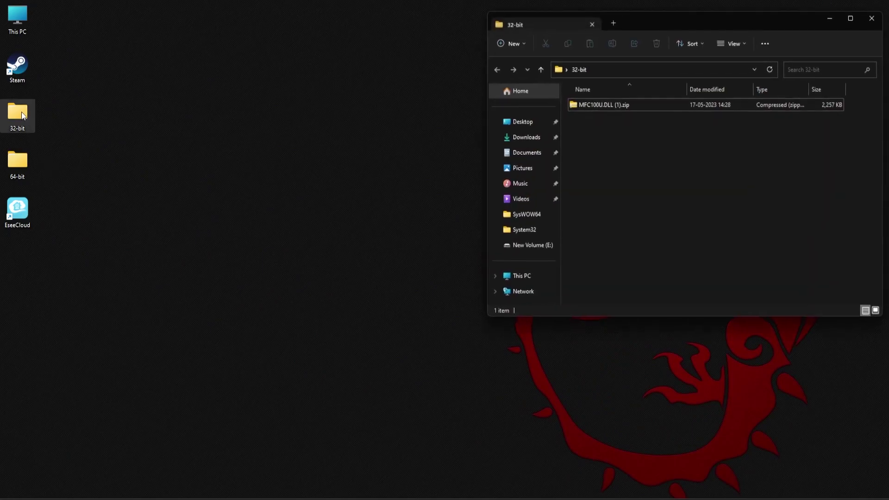
{"action": "right_click", "coordinate": [607, 106]}
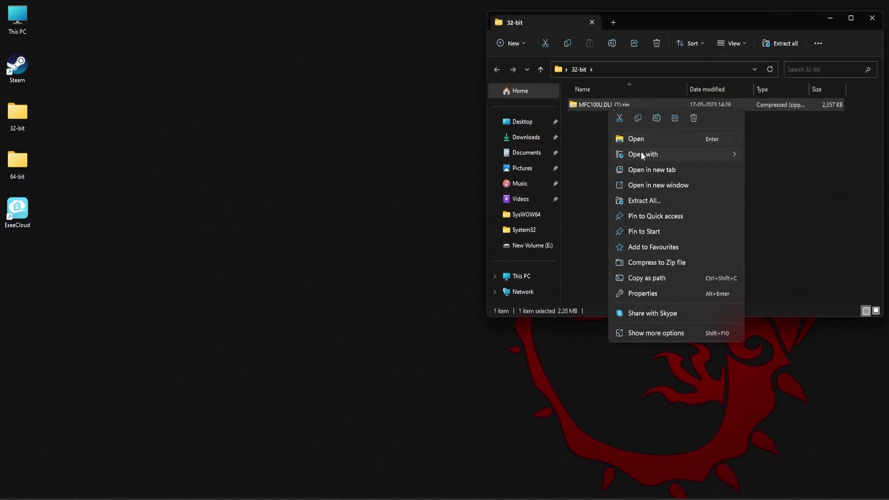
{"action": "left_click", "coordinate": [645, 201]}
{"action": "left_click", "coordinate": [528, 347]}
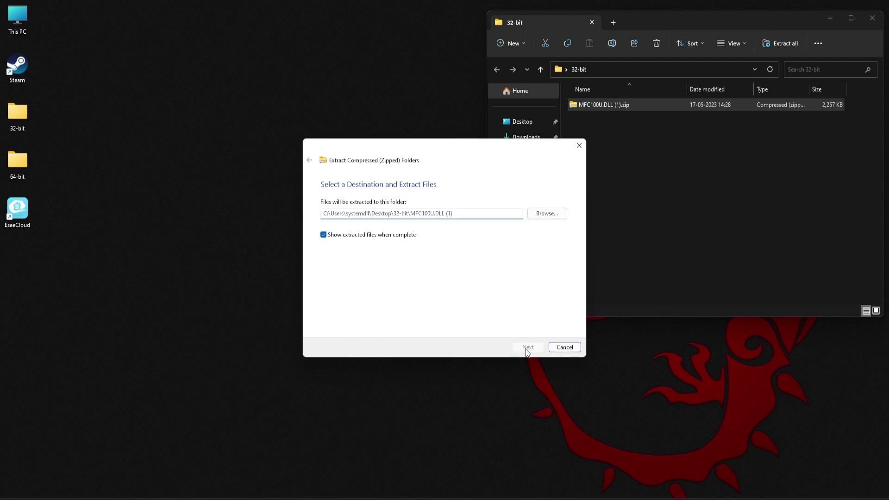
{"action": "left_click", "coordinate": [871, 22]}
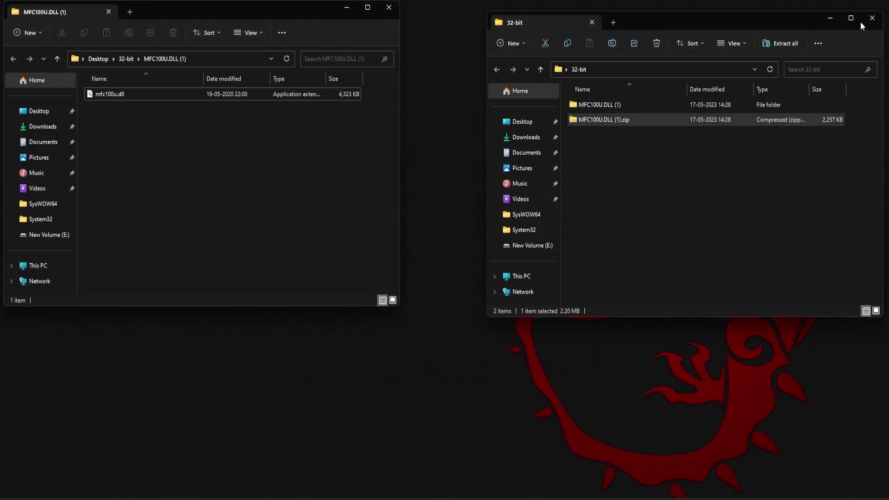
{"action": "left_click_drag", "start_coordinate": [163, 12], "coordinate": [666, 24]}
Extract the 64-bit MFC100U.DLL.zip and move its window to the lower right.
{"action": "double_click", "coordinate": [20, 167]}
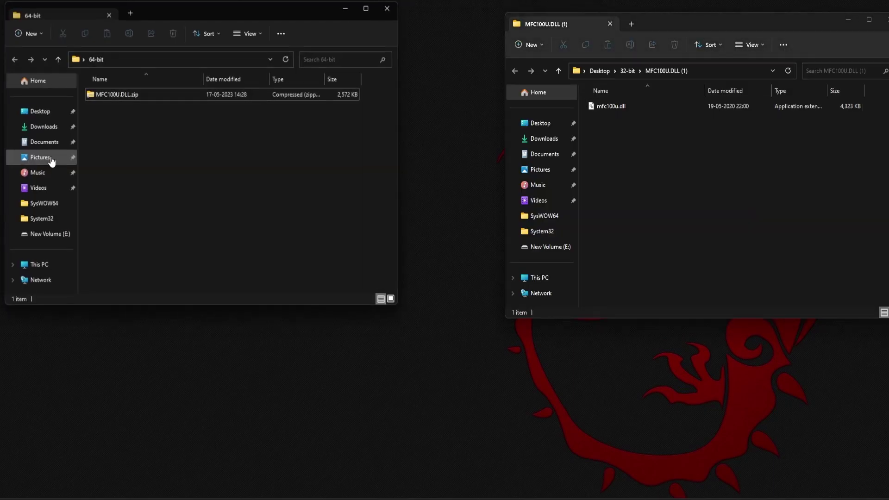
{"action": "left_click", "coordinate": [133, 94]}
{"action": "right_click", "coordinate": [134, 95]}
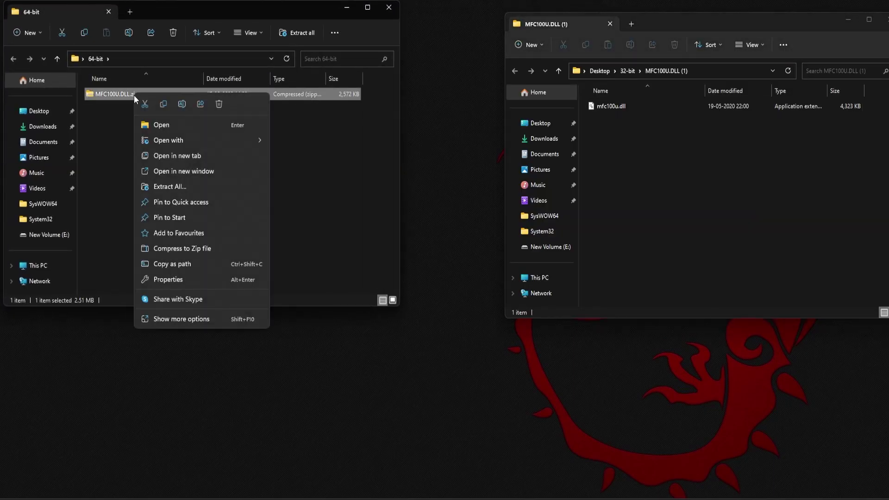
{"action": "left_click", "coordinate": [168, 186]}
{"action": "left_click", "coordinate": [527, 348]}
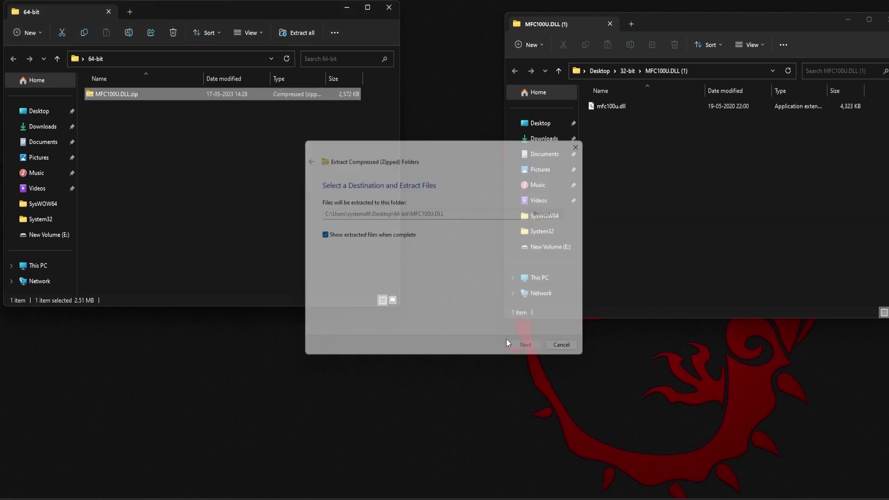
{"action": "left_click_drag", "start_coordinate": [326, 67], "coordinate": [710, 224]}
Browse to C:\Windows, select System32 and SysWOW64, then select the 64-bit mfc100u.dll.
{"action": "left_click", "coordinate": [396, 13]}
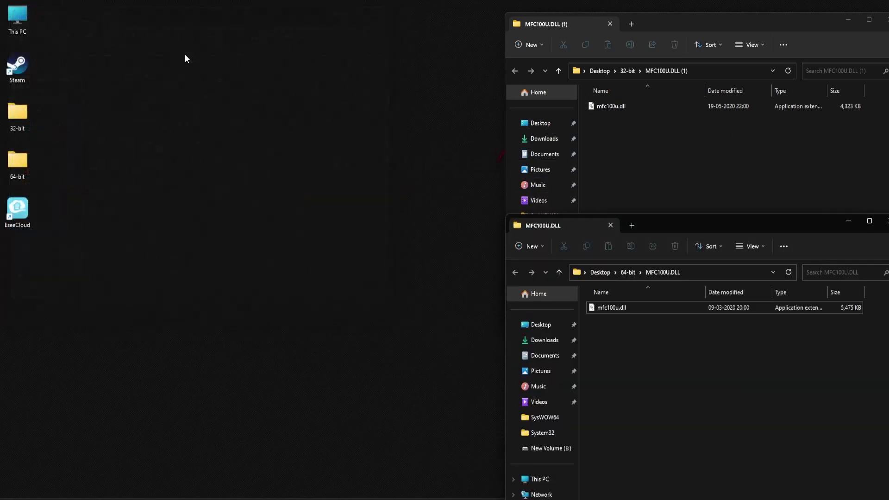
{"action": "double_click", "coordinate": [21, 21]}
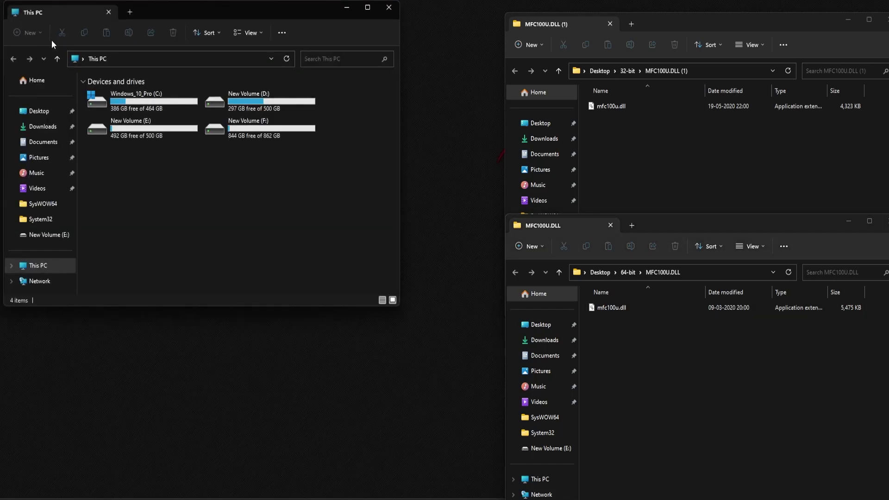
{"action": "double_click", "coordinate": [140, 104]}
{"action": "double_click", "coordinate": [112, 170]}
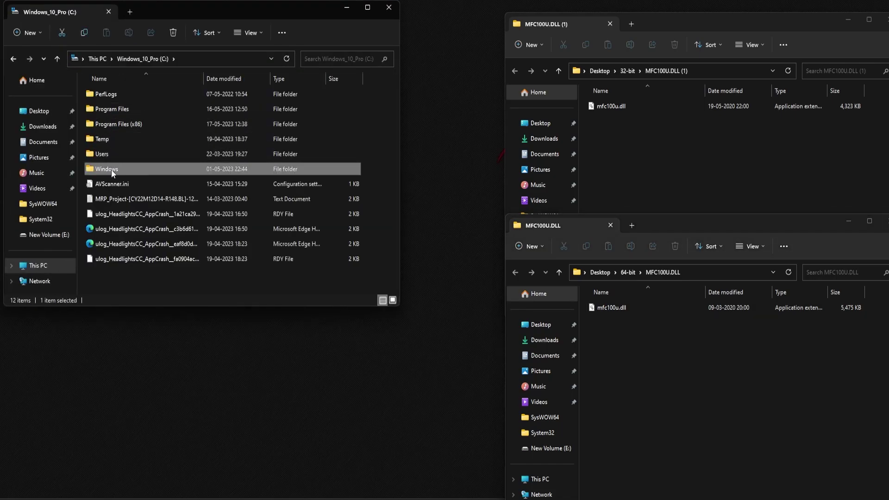
{"action": "scroll", "coordinate": [160, 177], "scroll_direction": "down", "scroll_amount": 4}
{"action": "scroll", "coordinate": [160, 176], "scroll_direction": "down", "scroll_amount": 14}
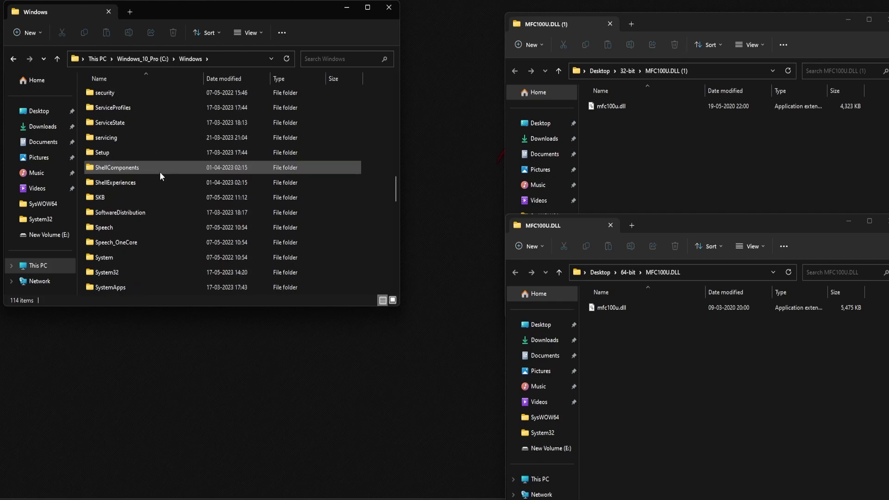
{"action": "scroll", "coordinate": [160, 172], "scroll_direction": "down", "scroll_amount": 2}
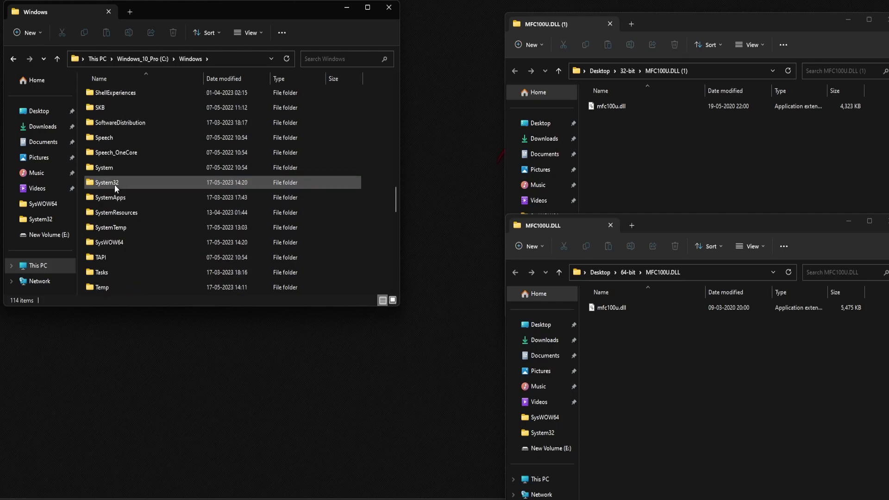
{"action": "left_click", "coordinate": [115, 185]}
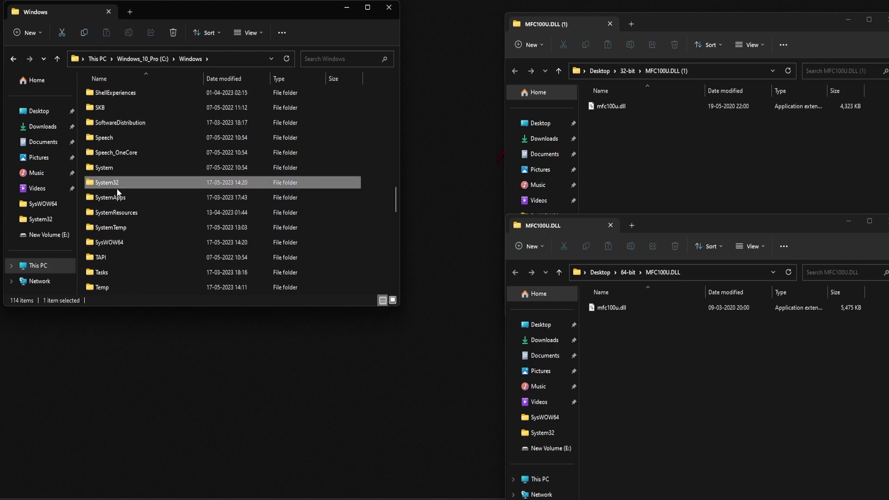
{"action": "left_click", "coordinate": [125, 243], "text": "ctrl"}
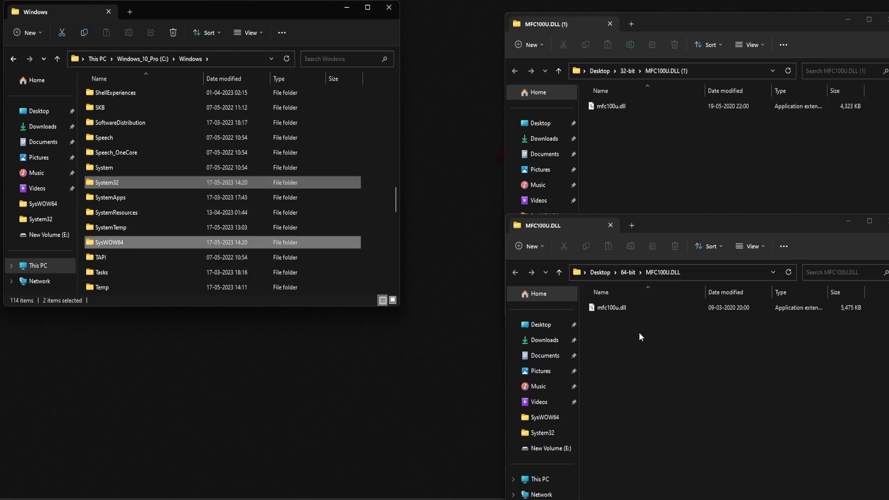
{"action": "left_click", "coordinate": [616, 310]}
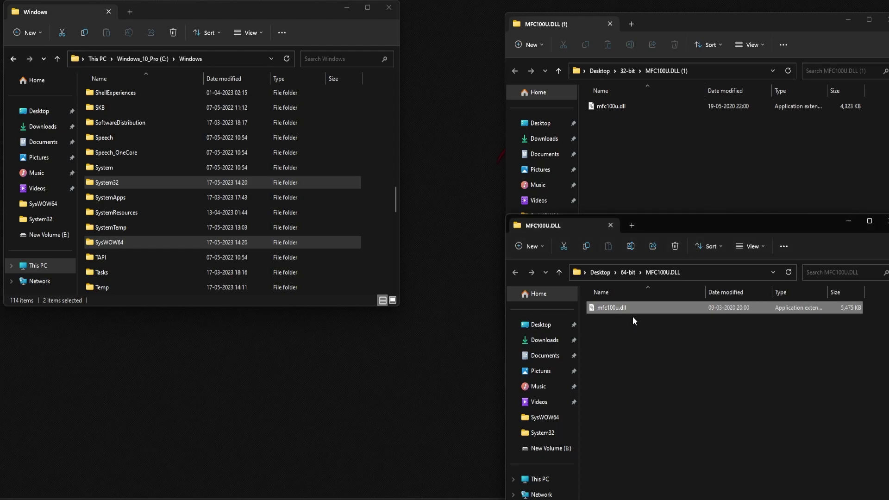
Paste the 64-bit mfc100u.dll into System32, granting administrator permission.
{"action": "right_click", "coordinate": [107, 184]}
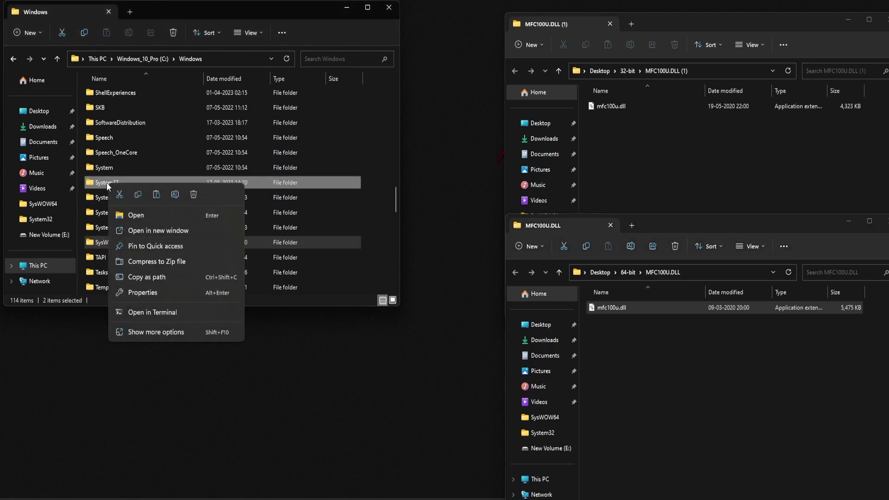
{"action": "left_click", "coordinate": [158, 197]}
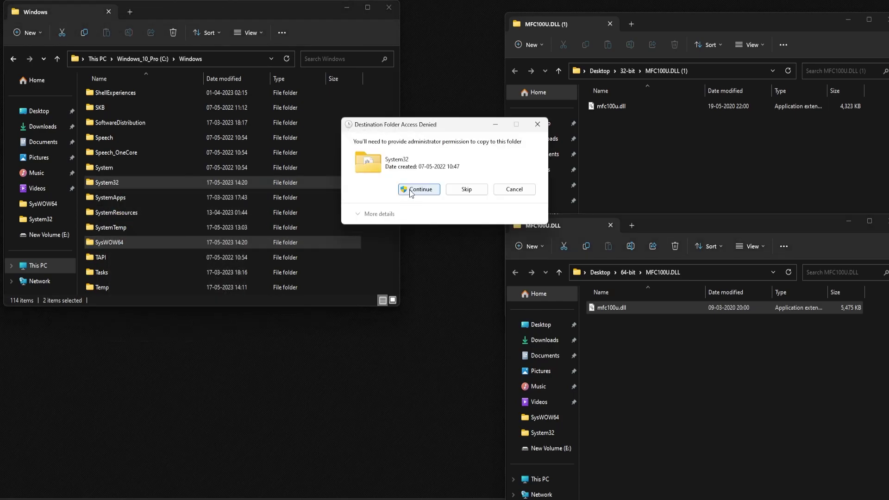
{"action": "left_click", "coordinate": [410, 190]}
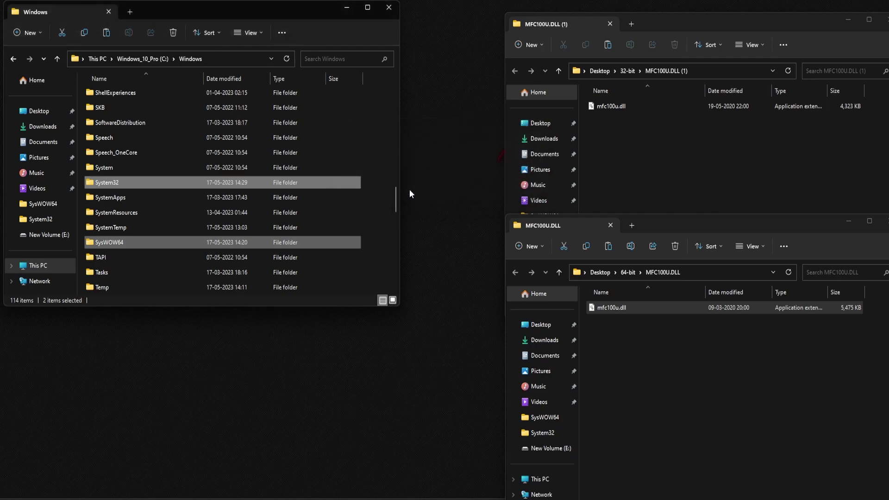
Copy the 32-bit mfc100u.dll into SysWOW64, granting administrator permission.
{"action": "left_click", "coordinate": [612, 106]}
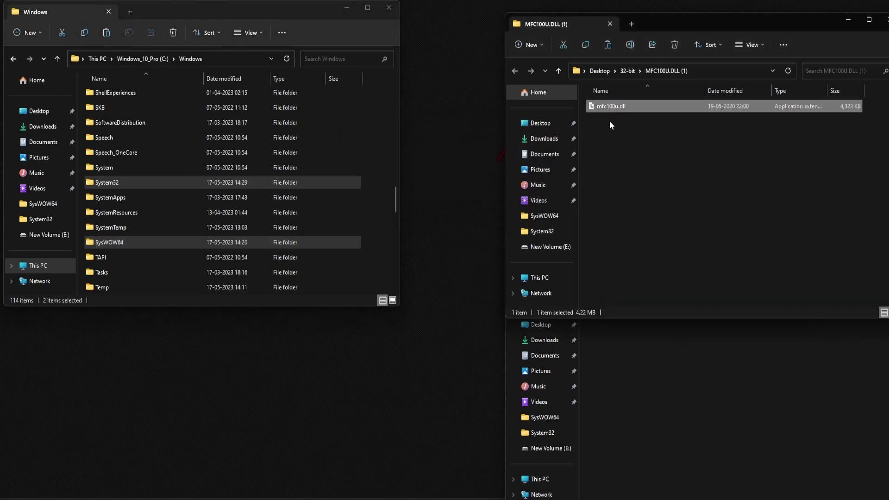
{"action": "right_click", "coordinate": [118, 243]}
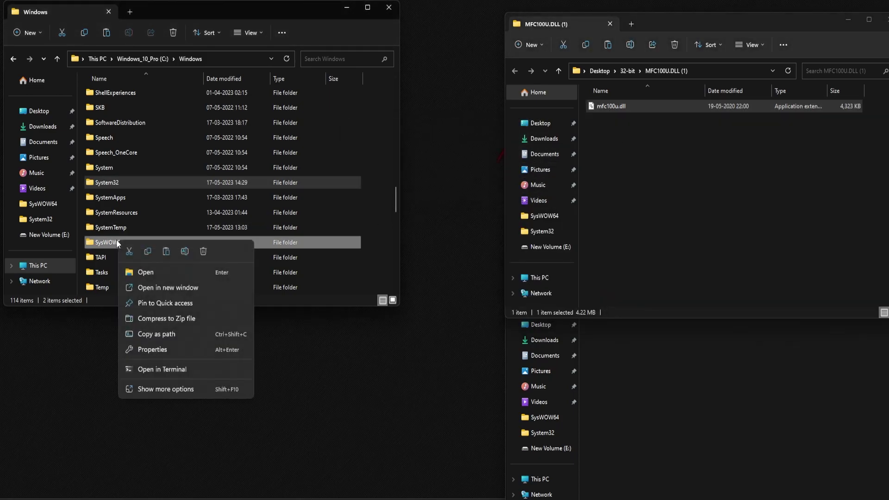
{"action": "left_click", "coordinate": [166, 251]}
{"action": "left_click", "coordinate": [419, 190]}
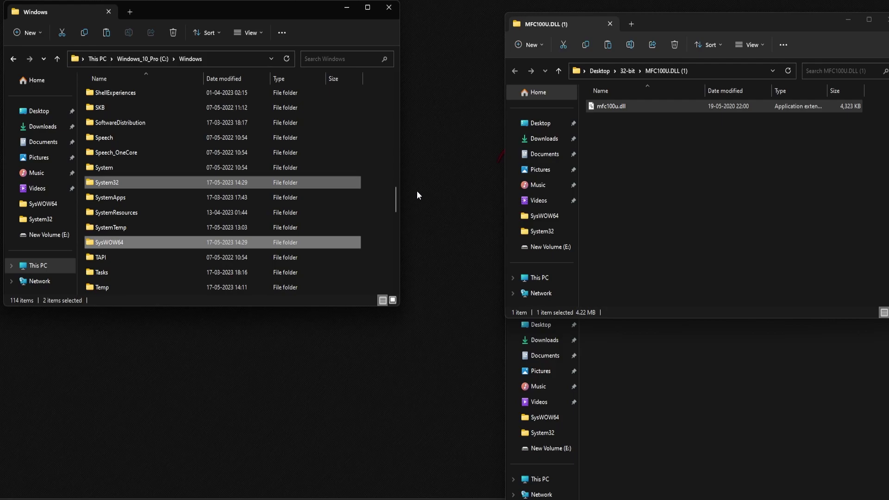
Minimize the Windows folder window and relaunch EseeCloud from its desktop shortcut.
{"action": "left_click", "coordinate": [348, 6]}
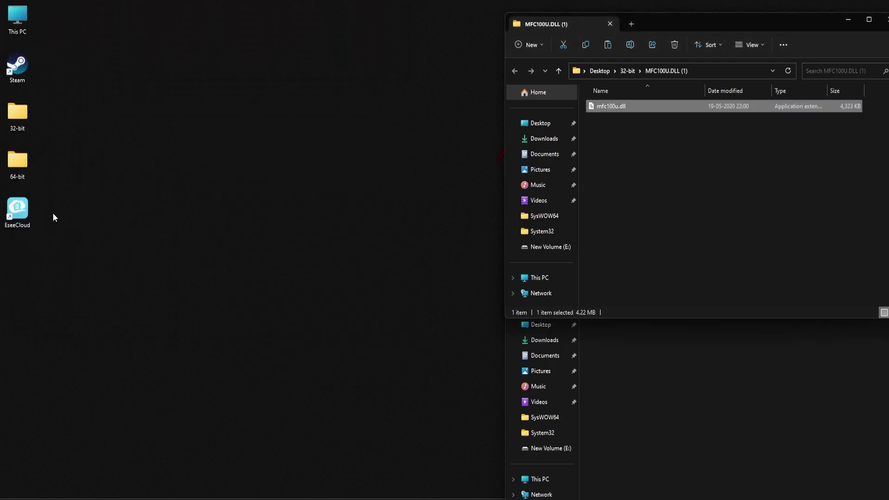
{"action": "double_click", "coordinate": [25, 216]}
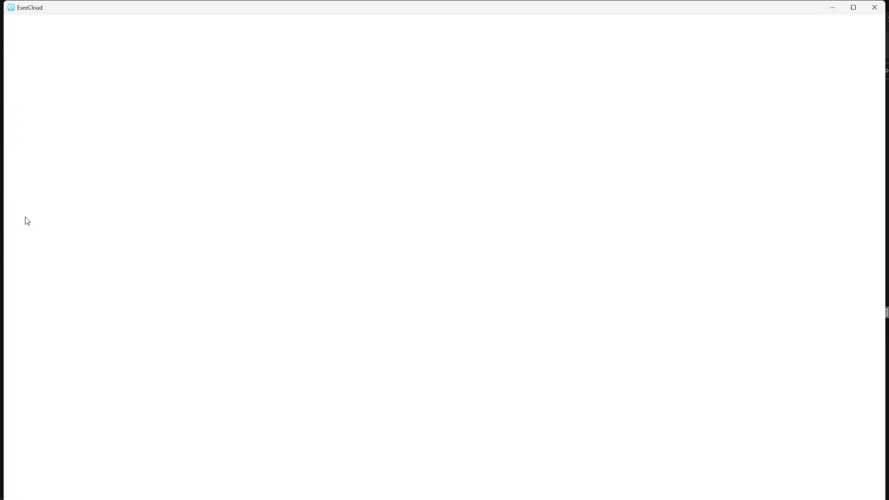